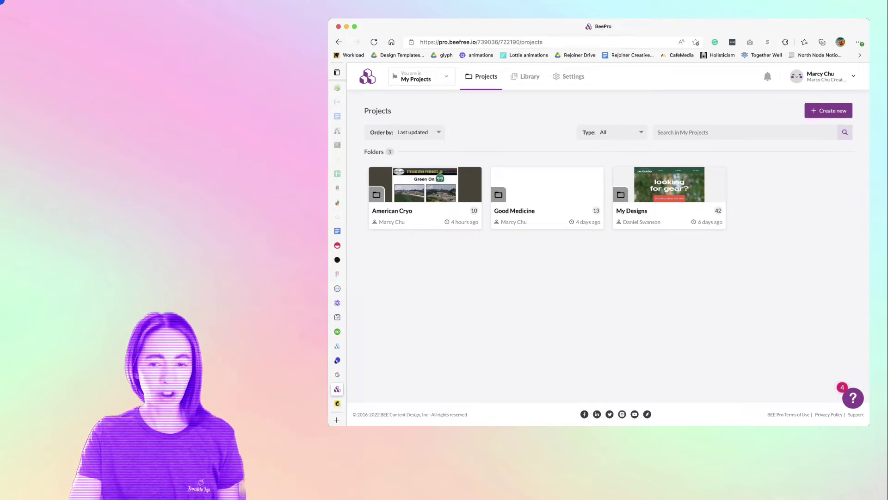
- Open the Create new menu from the Projects page
click(828, 110)
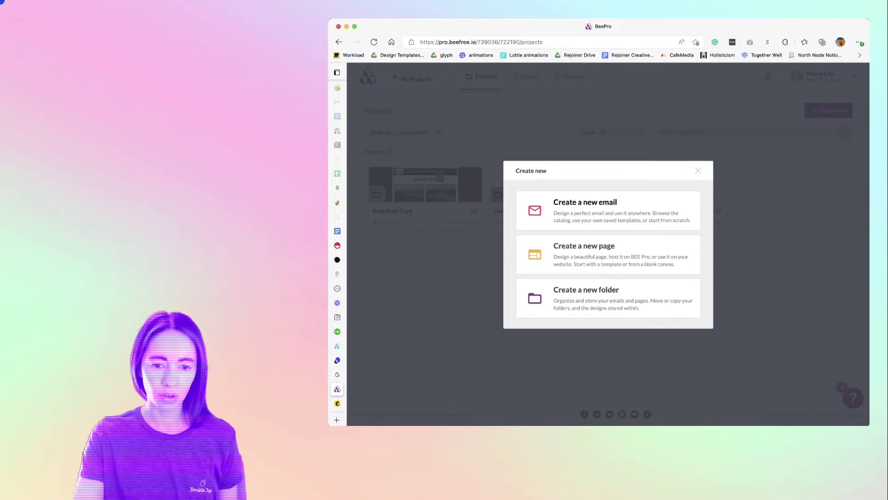
- Create a new email from the Happy Easter chocolate template in the Template Catalog
click(607, 210)
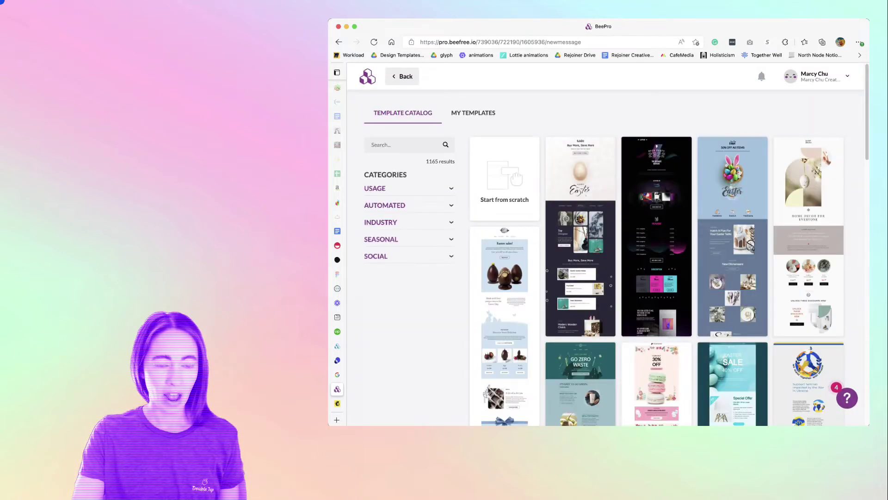
scroll(581, 232, down, 3)
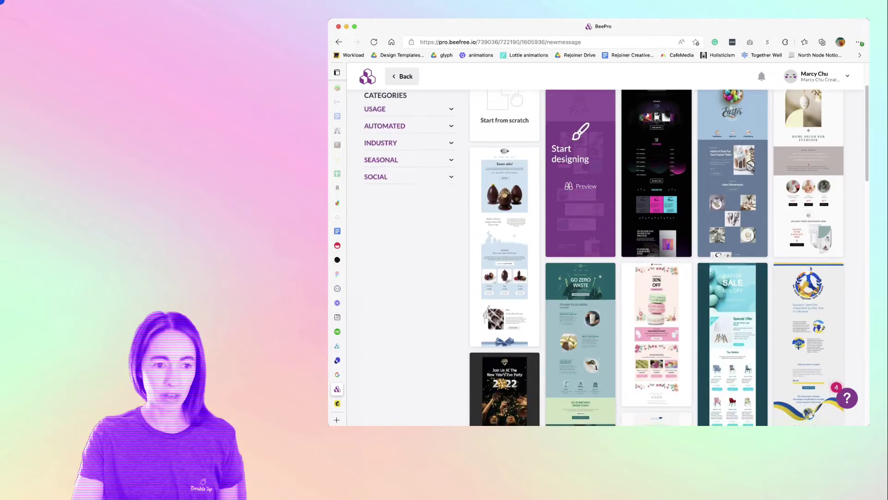
scroll(581, 148, down, 4)
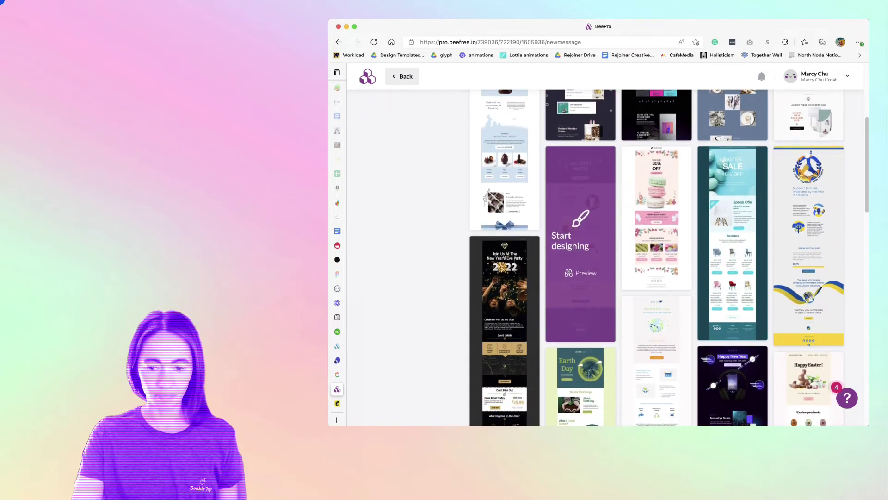
scroll(580, 195, down, 1)
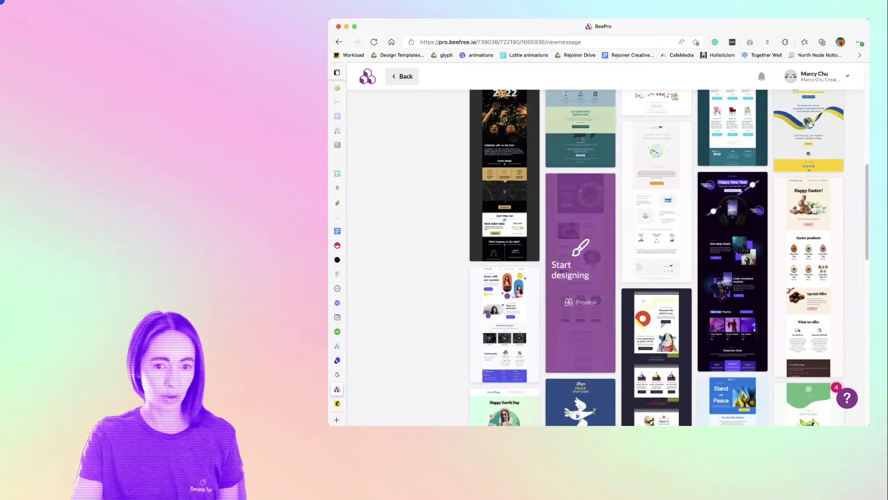
scroll(656, 259, down, 2)
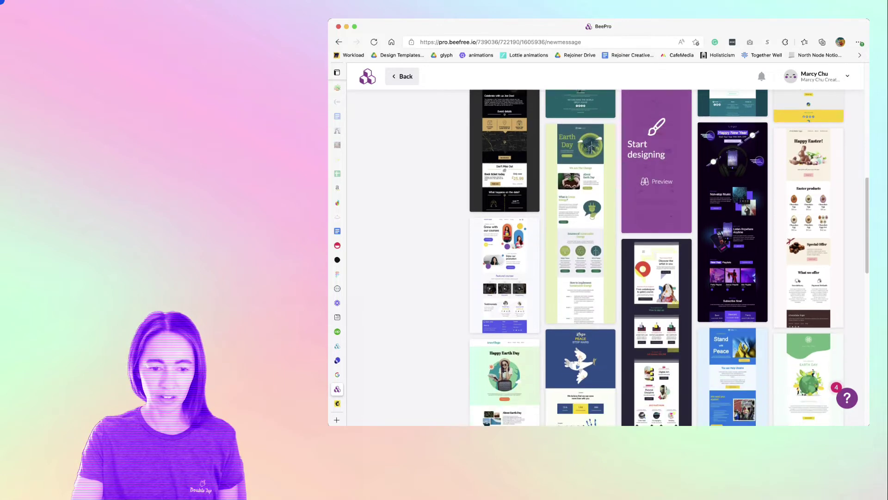
click(808, 231)
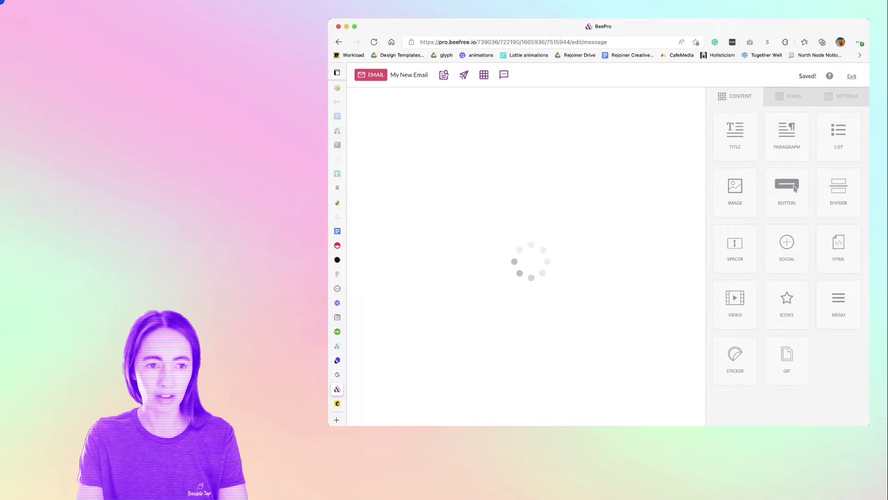
- Inspect the Happy Easter! heading and chocolate bunny image, and view the Easter products section
click(587, 172)
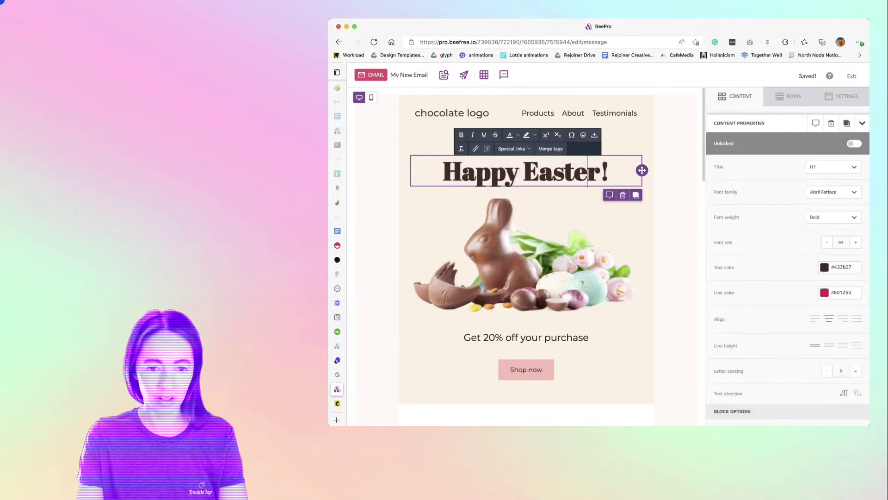
double_click(588, 172)
scroll(555, 241, down, 1)
click(555, 240)
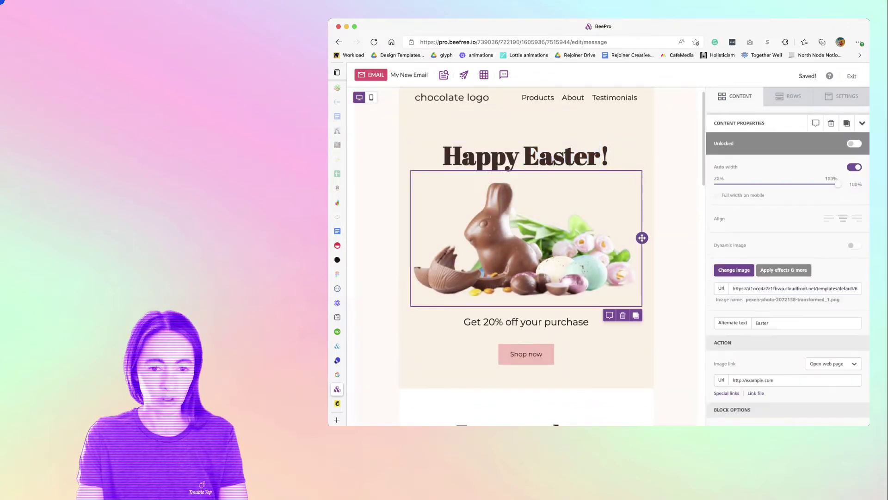
scroll(526, 277, down, 9)
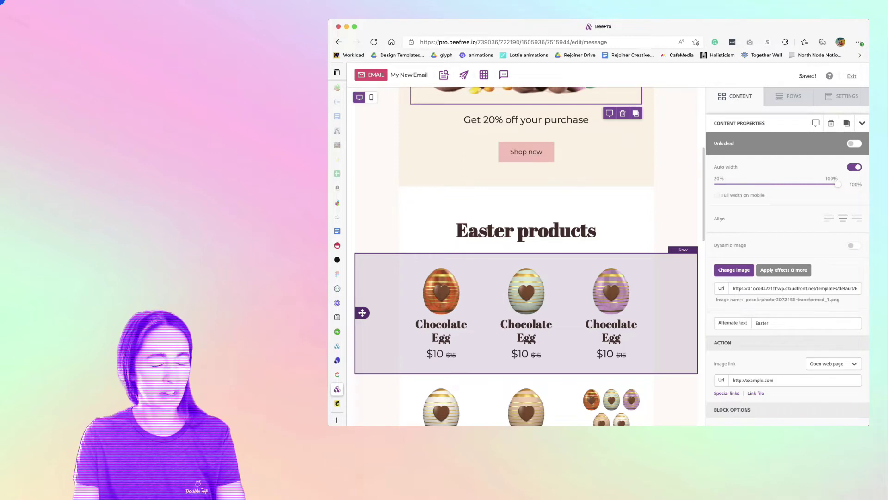
scroll(610, 324, down, 4)
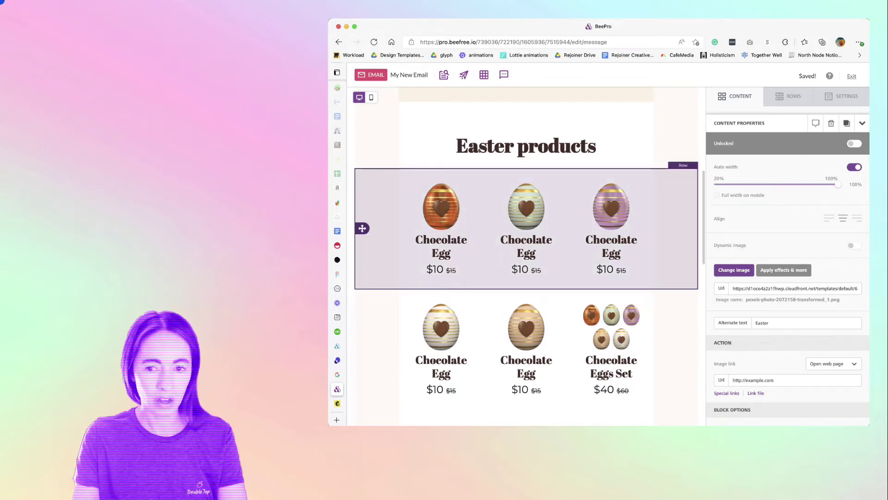
- Switch row layouts to Empty and place a four-column row under the Easter products heading
click(789, 95)
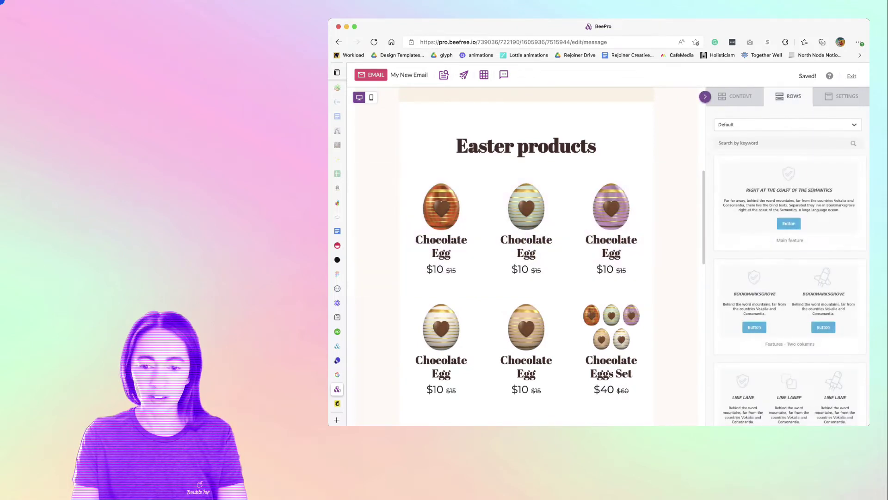
click(788, 124)
click(740, 149)
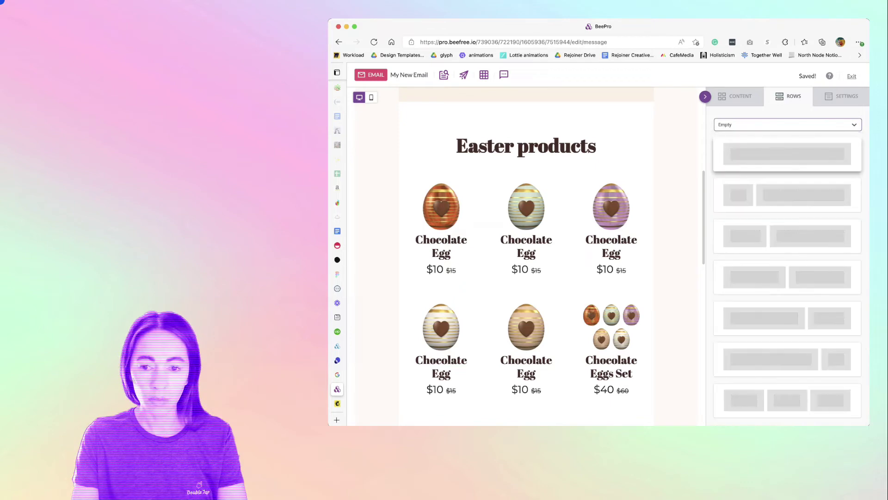
scroll(788, 277, down, 5)
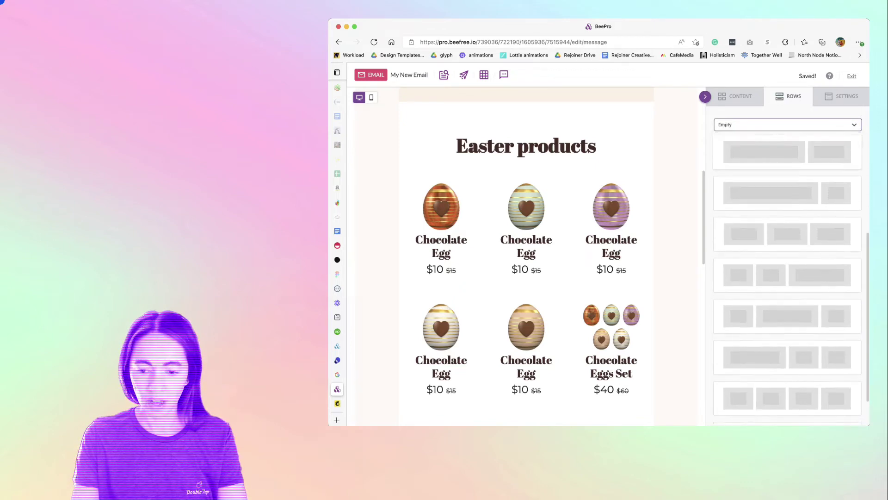
drag(768, 361, 619, 192)
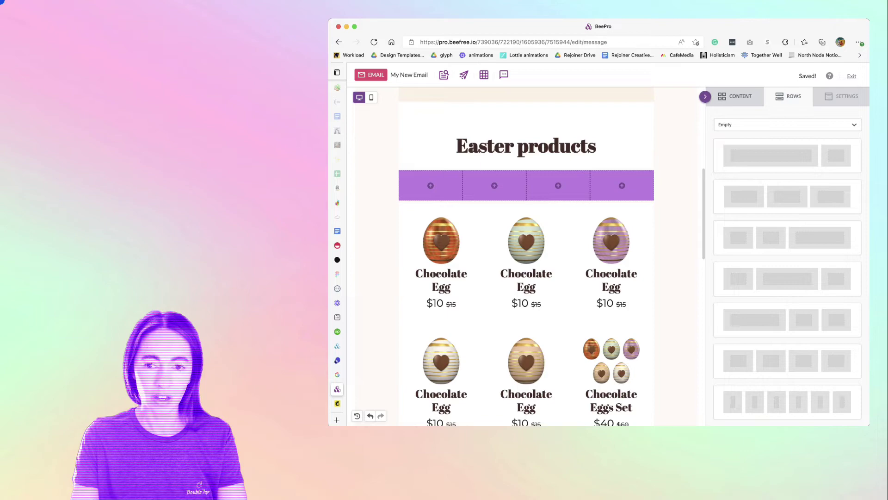
- Drag image, title and button content blocks into each of the four new row columns
click(735, 96)
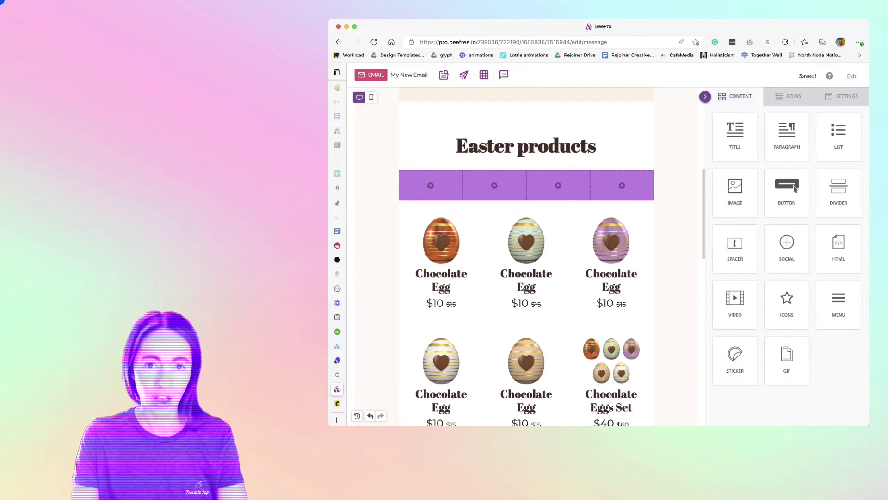
drag(735, 192, 430, 196)
drag(735, 192, 622, 203)
drag(735, 134, 462, 245)
drag(735, 135, 652, 252)
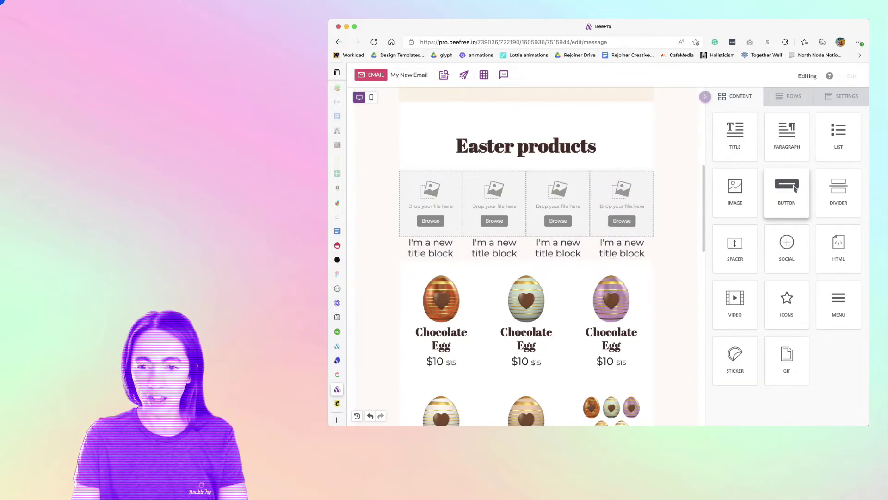
drag(794, 188, 431, 270)
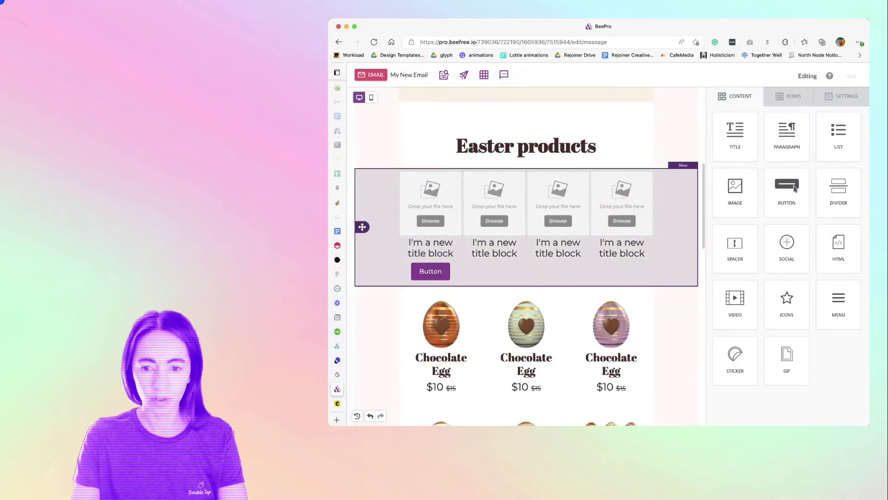
drag(794, 188, 646, 277)
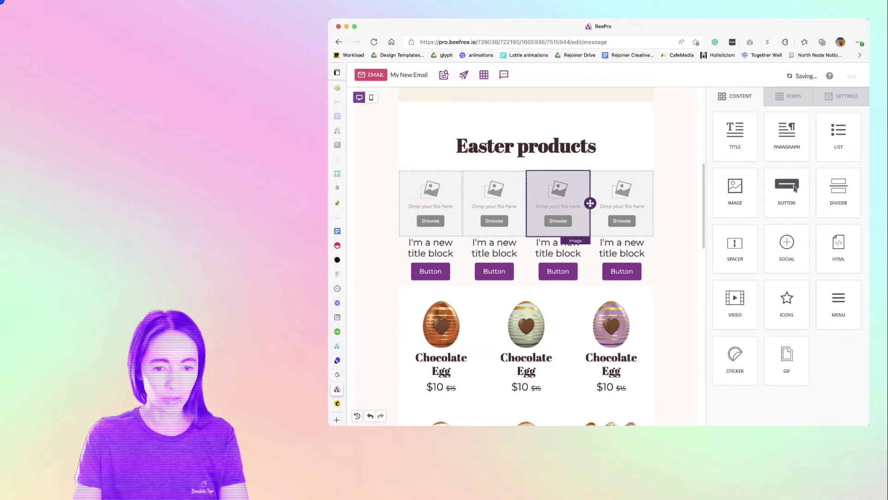
- Change the first title to 'This is the title' and the second button label to 'SHOP NOW'
click(427, 253)
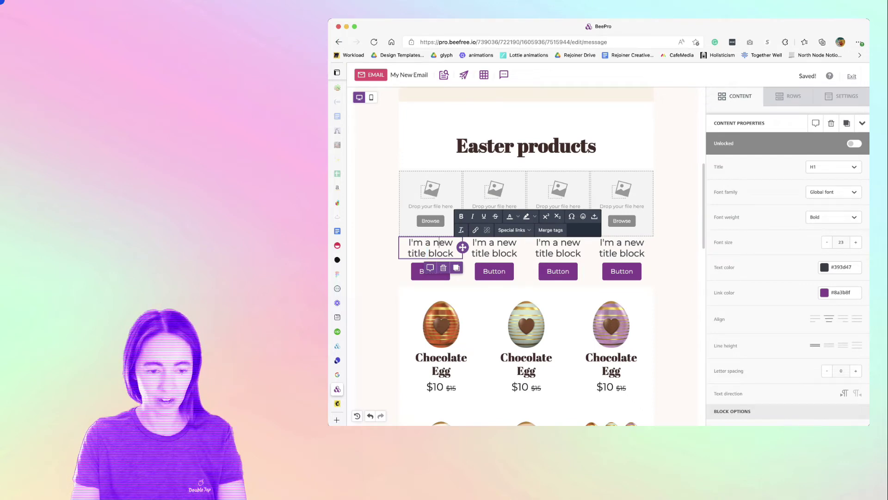
key(super+a)
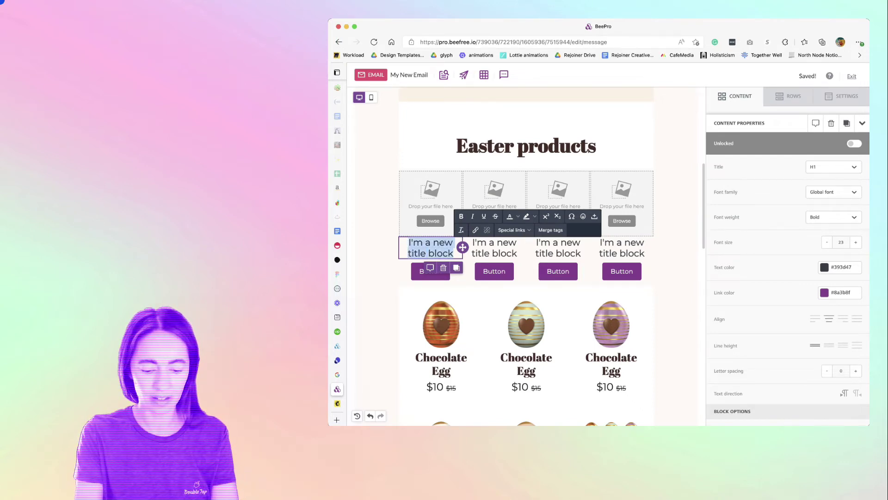
text(This is the title)
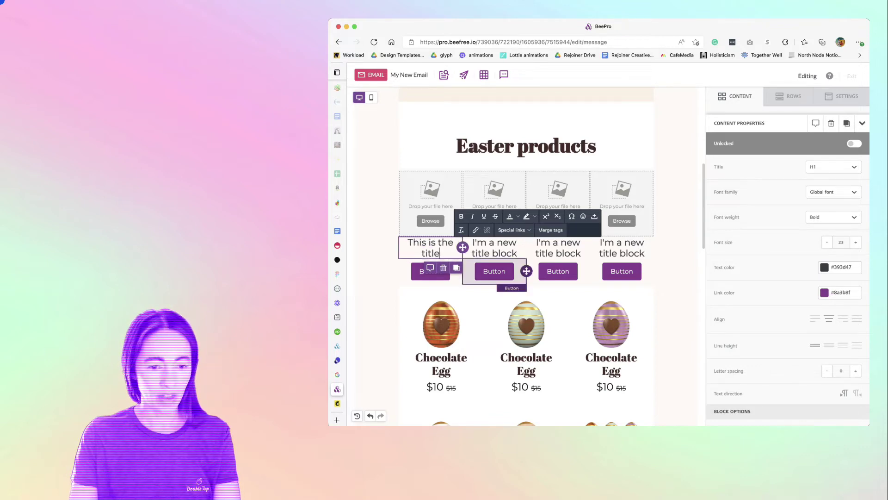
click(494, 271)
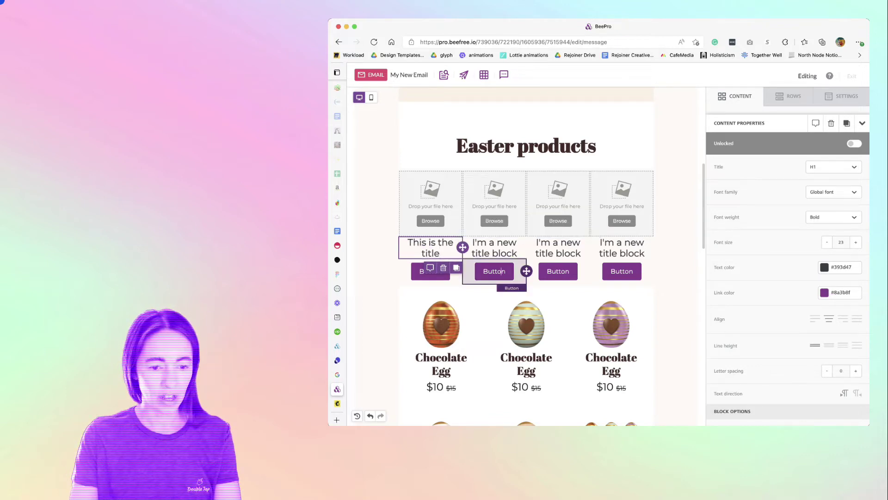
double_click(503, 271)
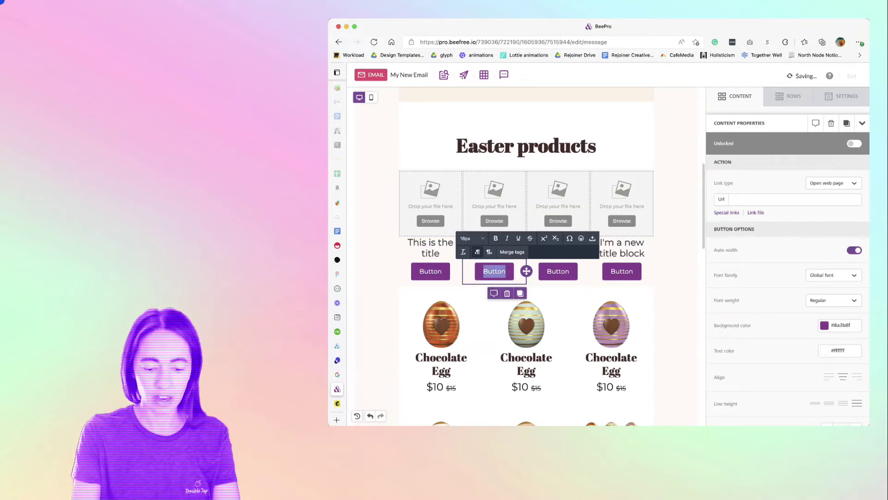
text(SHOP NOW)
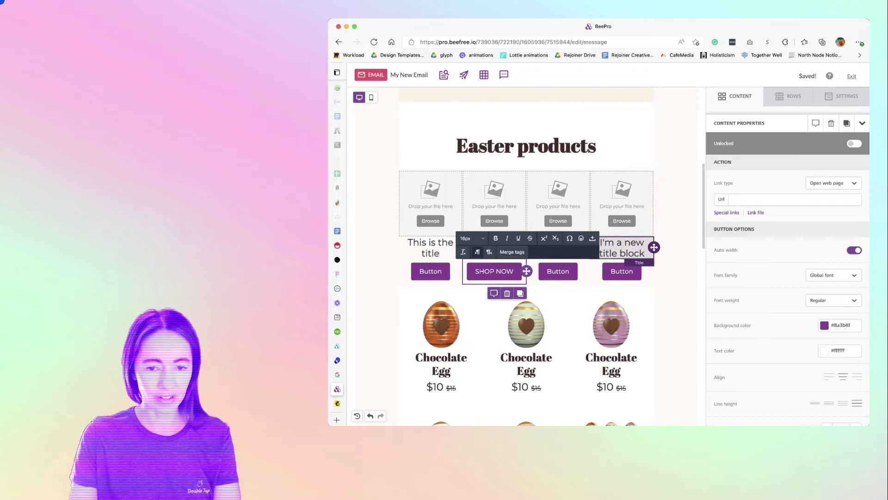
click(674, 252)
- Give the four-column row a white background color
click(674, 252)
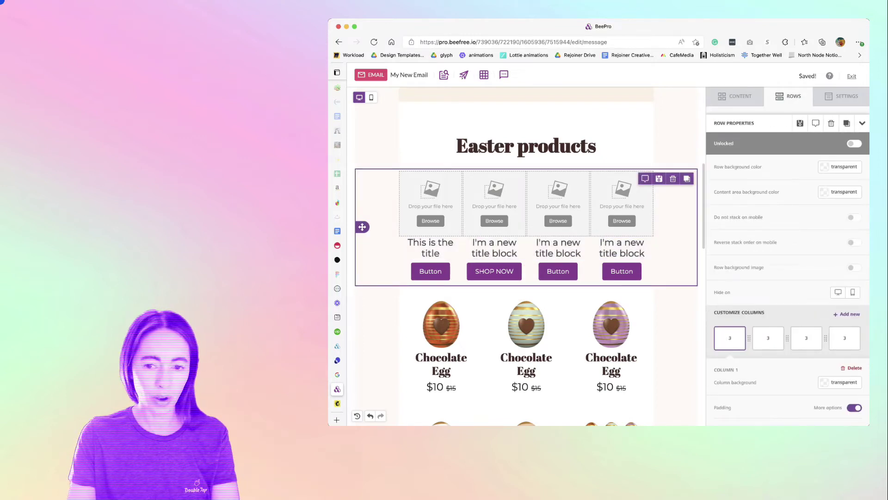
click(840, 166)
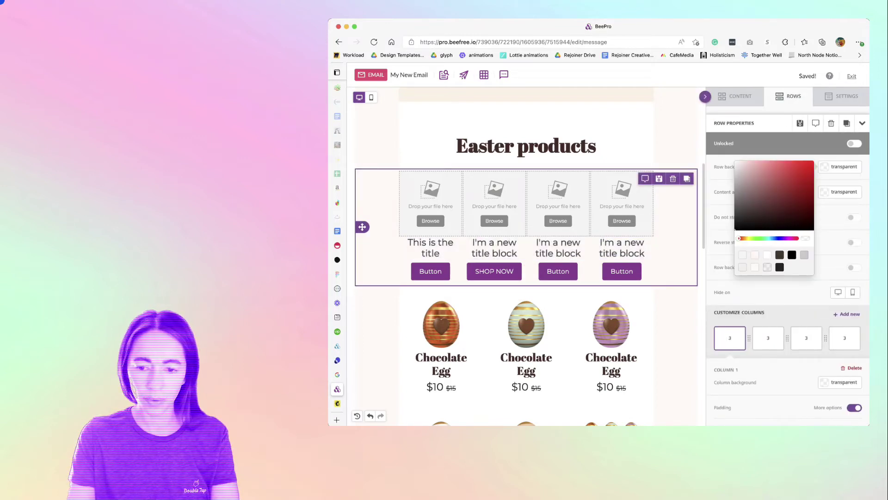
click(792, 255)
click(768, 254)
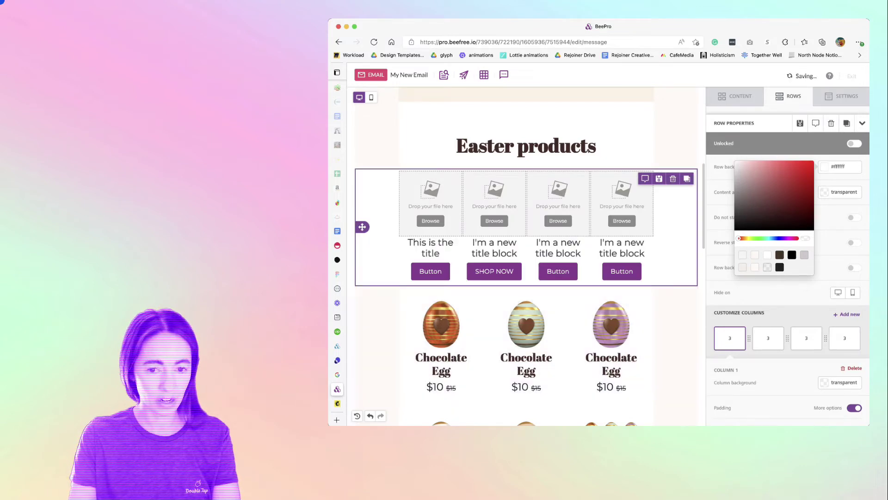
click(675, 147)
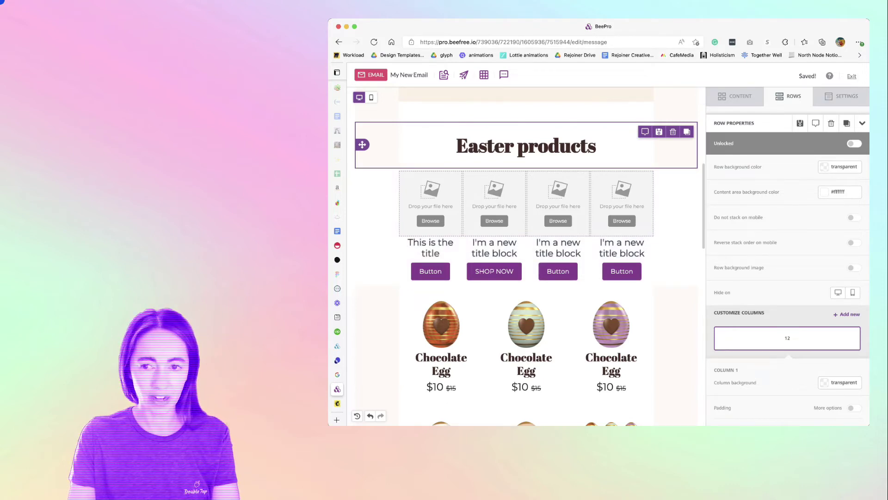
- Export the email and copy its HTML code to the clipboard
click(852, 77)
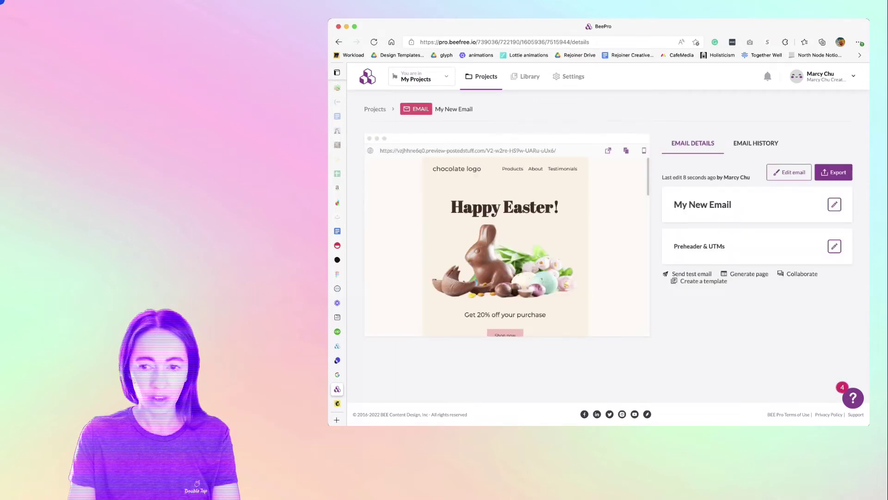
click(832, 172)
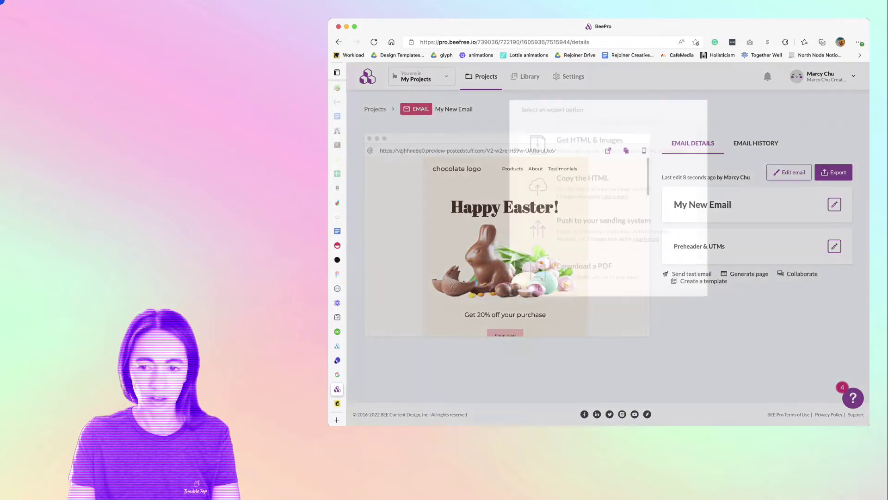
click(608, 232)
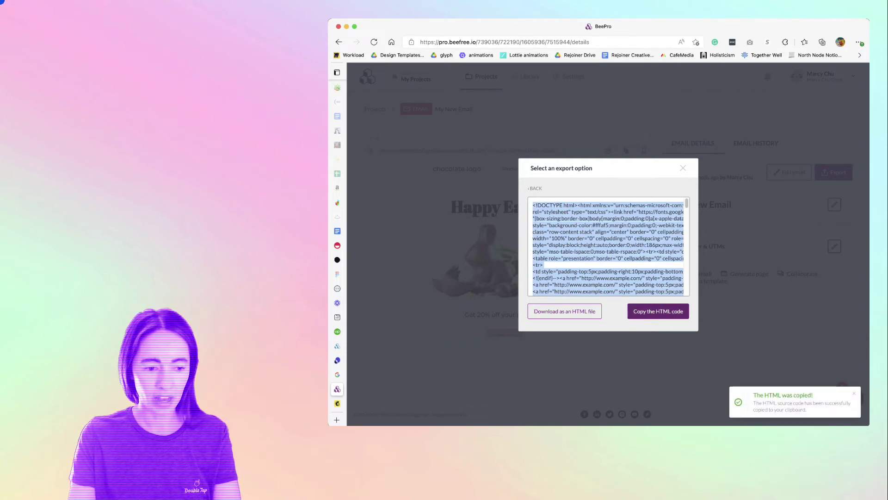
- Start a Mailchimp code-your-own template, replace its code with the BeePro HTML, and save
click(337, 403)
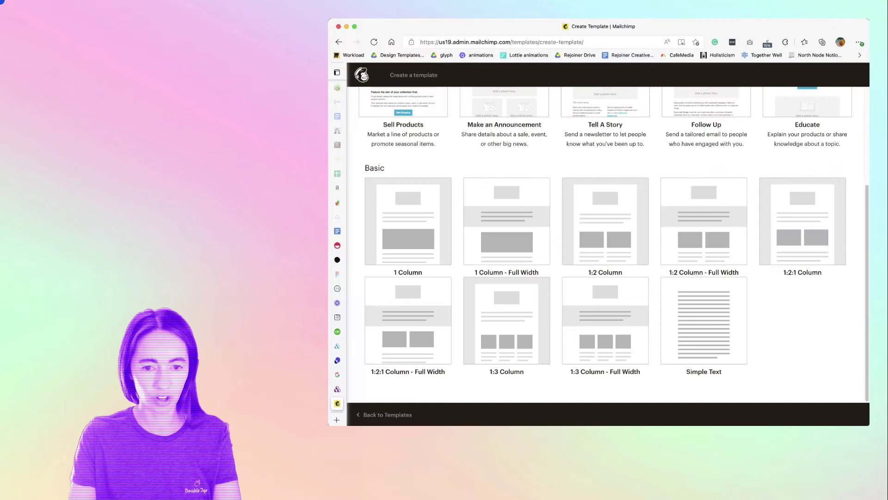
scroll(607, 244, up, 1)
scroll(608, 244, up, 3)
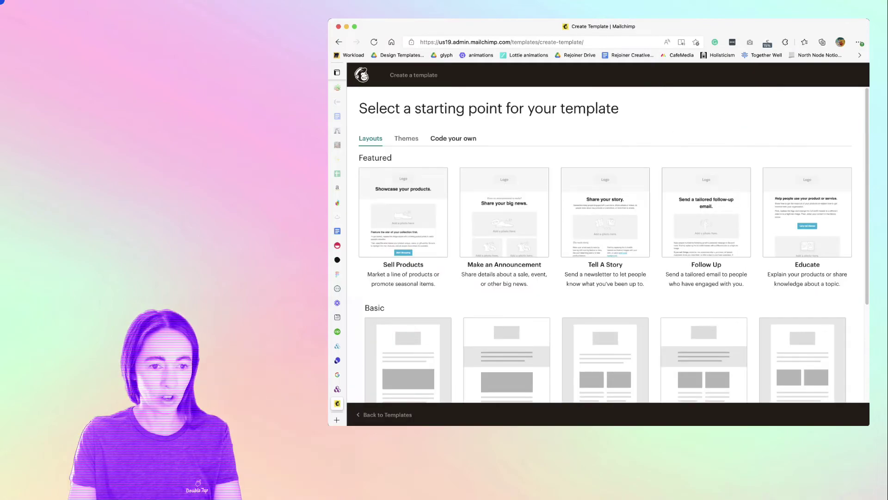
click(453, 139)
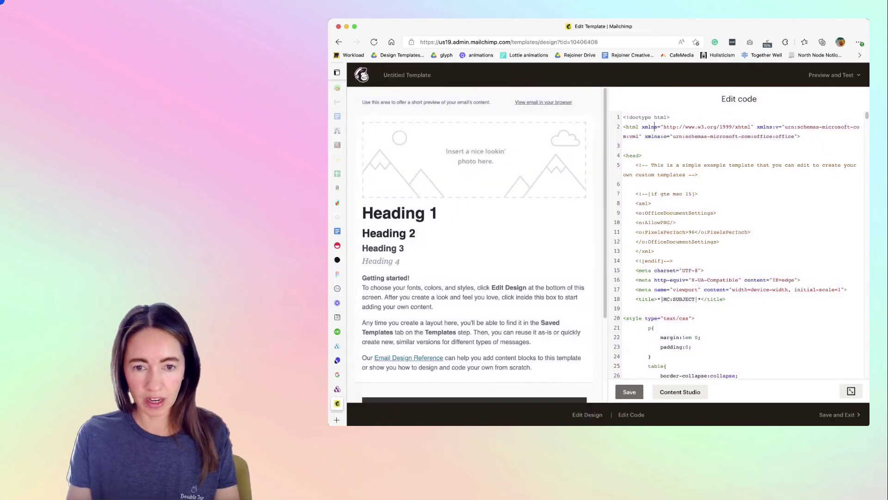
key(super+a)
key(super+v)
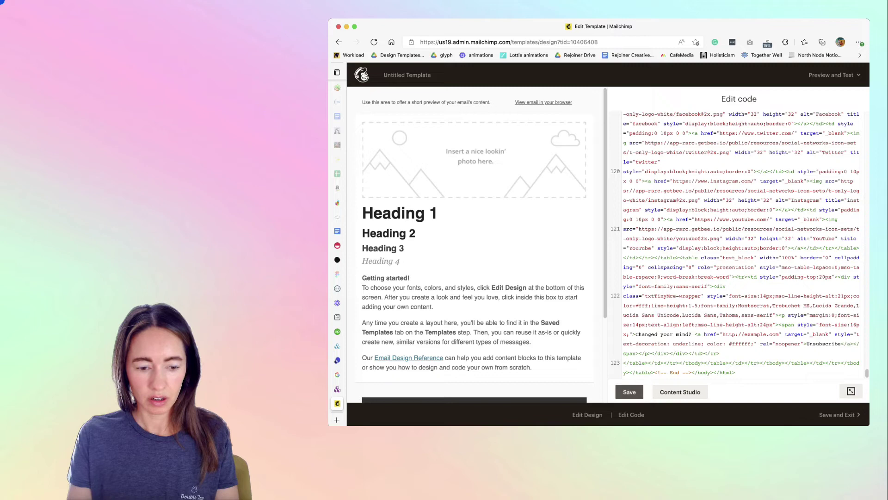
click(629, 391)
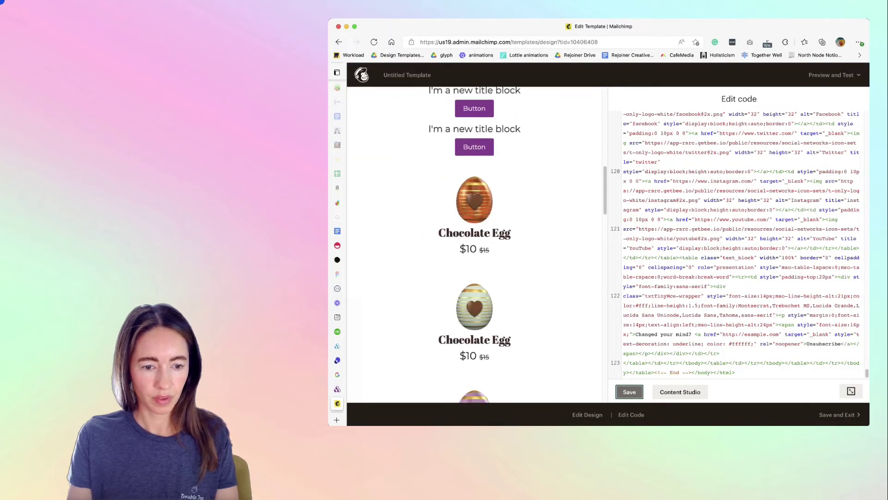
scroll(474, 244, down, 10)
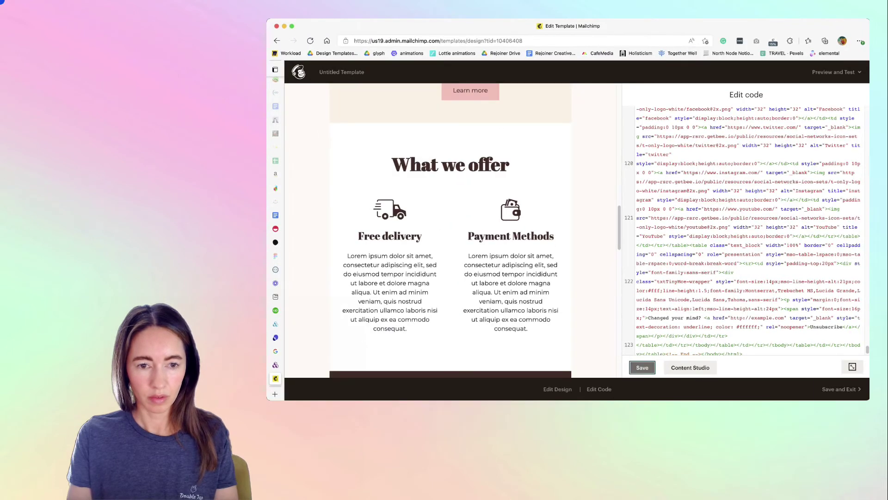
- Scroll the Mailchimp preview and narrow the window to check the product rows on mobile
scroll(473, 229, up, 12)
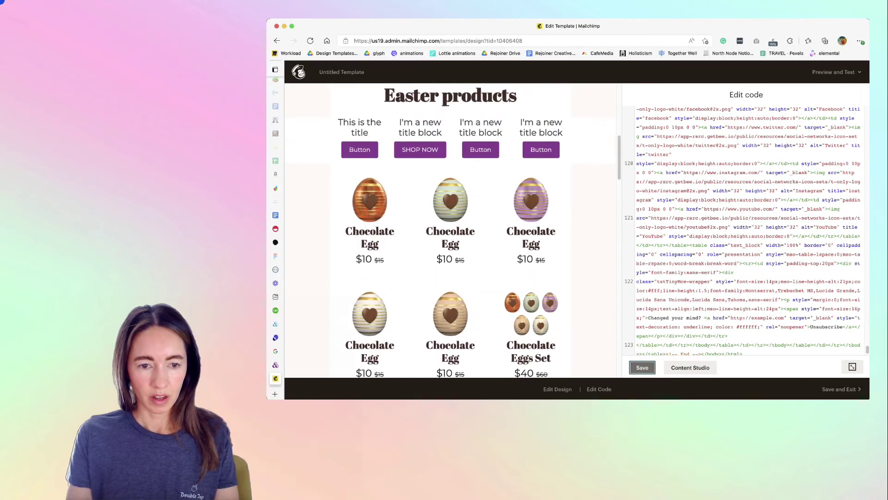
scroll(473, 230, up, 3)
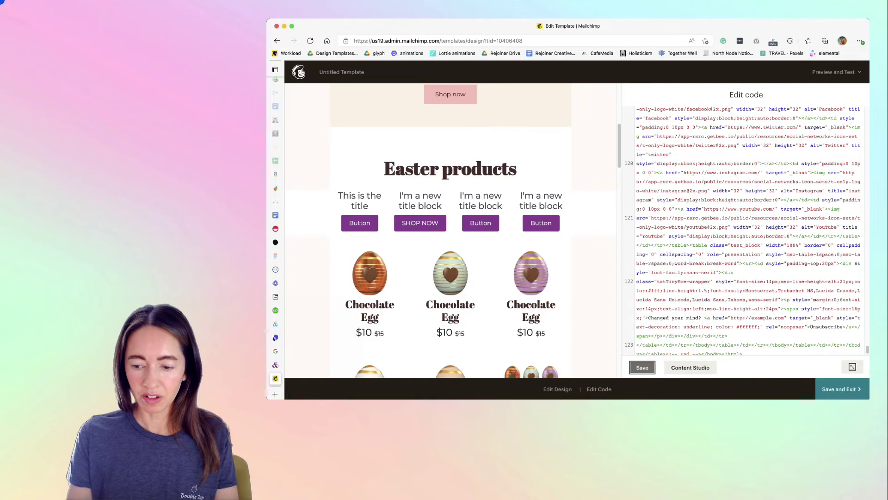
drag(869, 398, 771, 396)
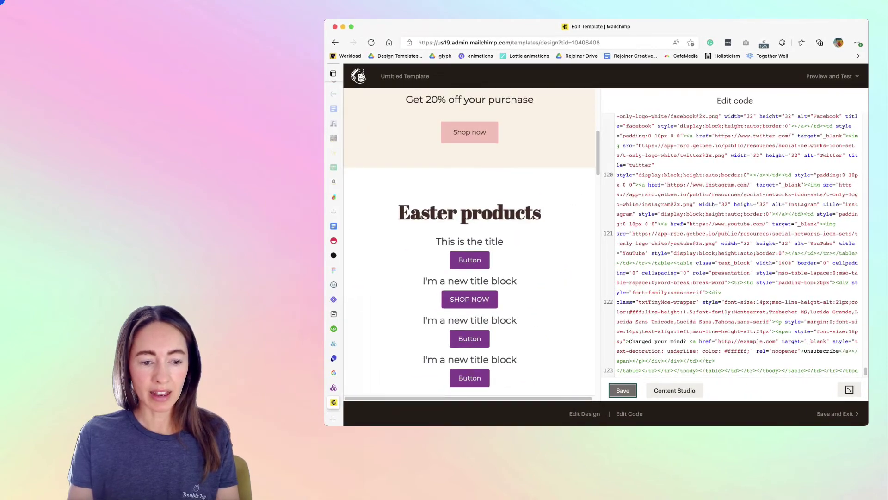
drag(869, 412, 887, 412)
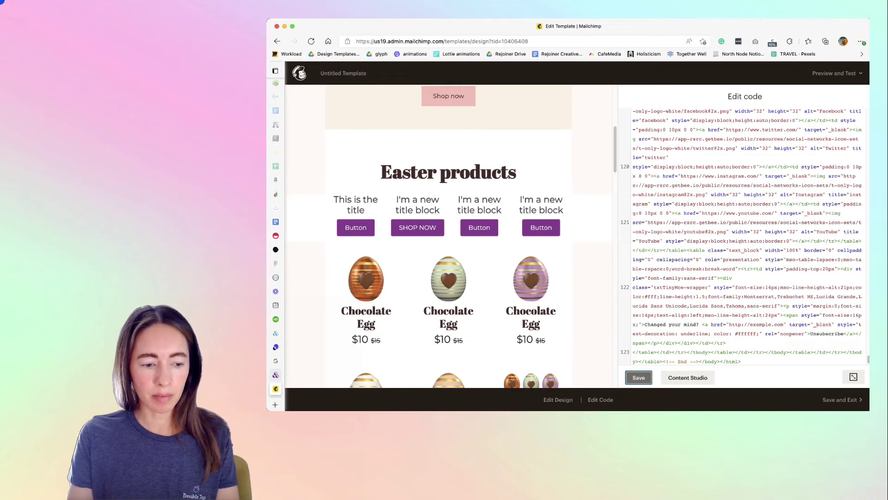
click(276, 374)
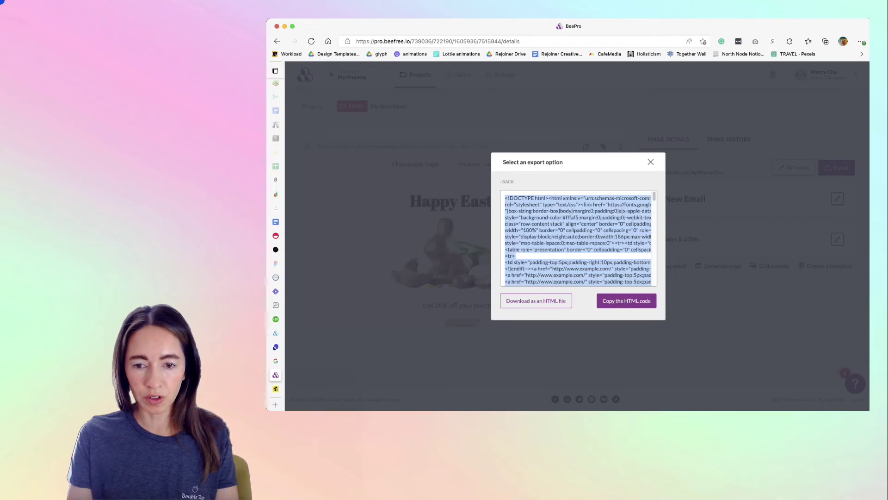
- Reopen the email for editing and set the Chocolate Eggs Set row to not stack on mobile
key(Escape)
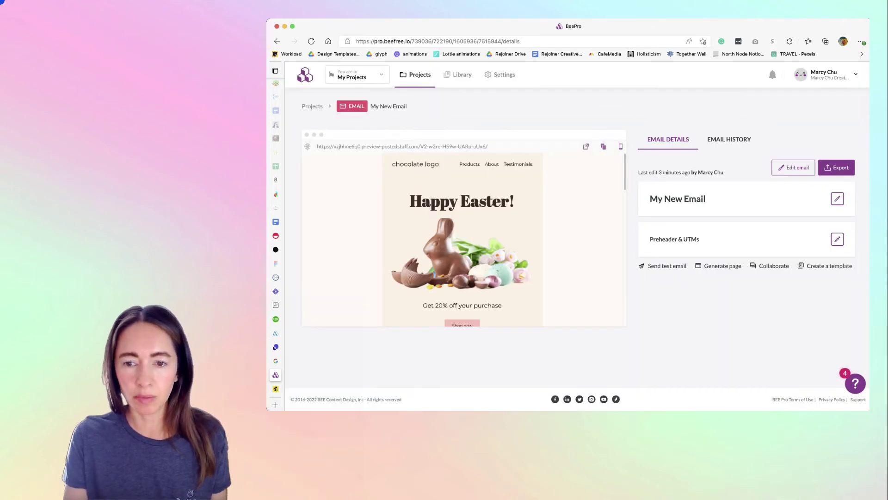
click(792, 167)
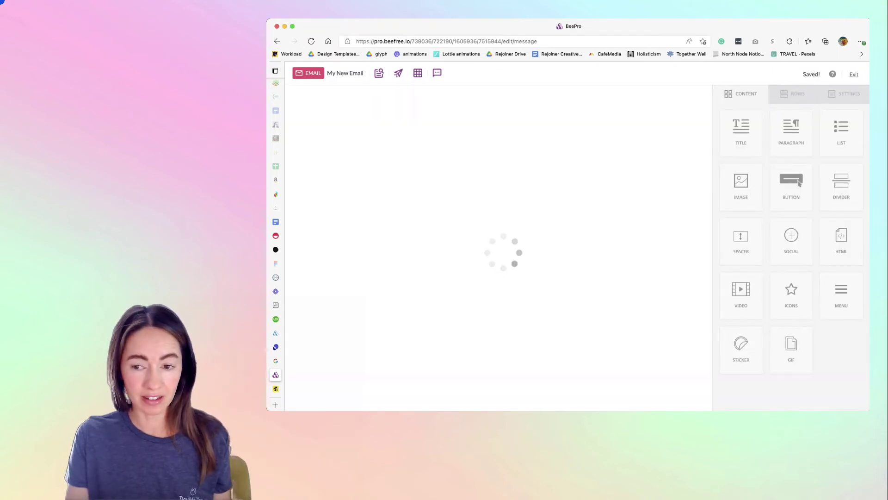
scroll(529, 351, down, 5)
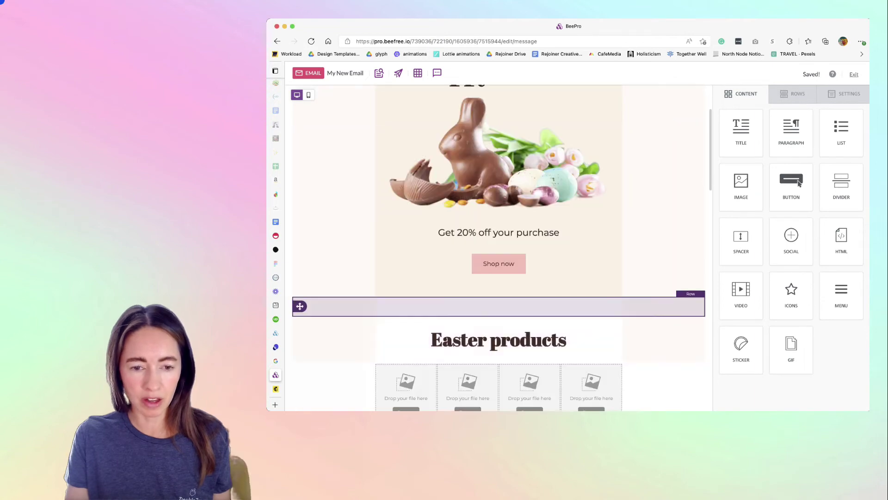
scroll(798, 183, down, 4)
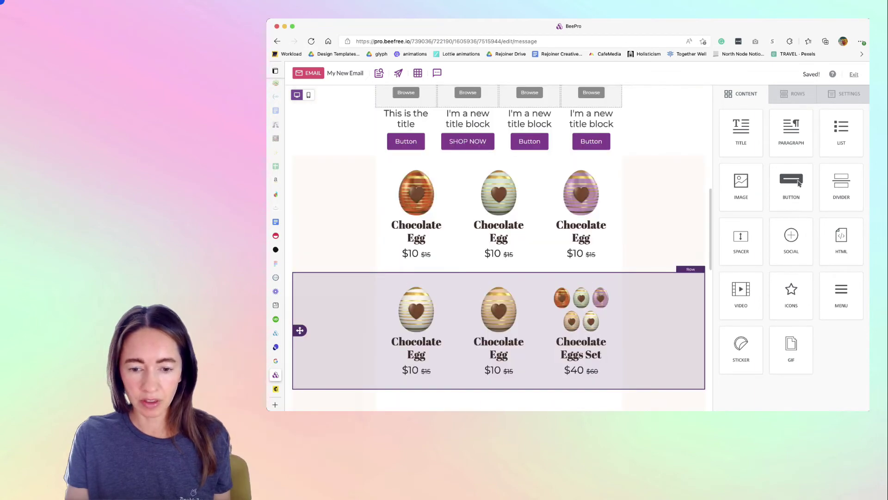
click(662, 330)
scroll(792, 259, down, 3)
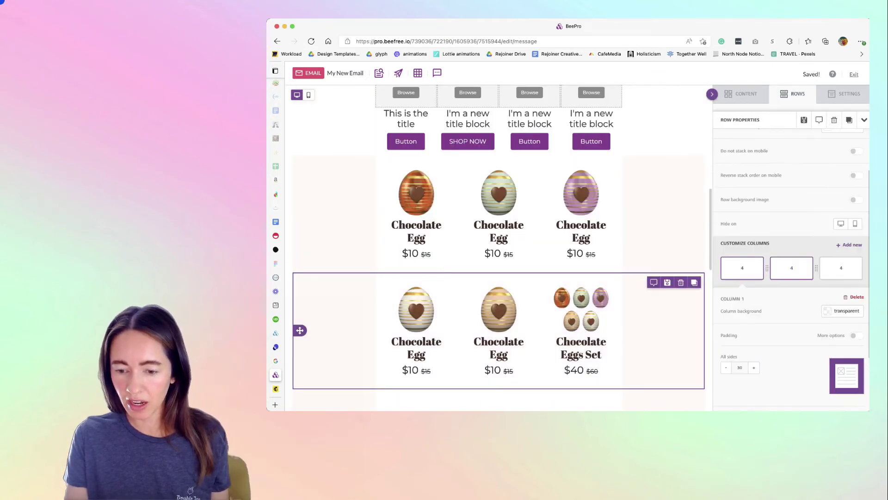
scroll(791, 197, up, 3)
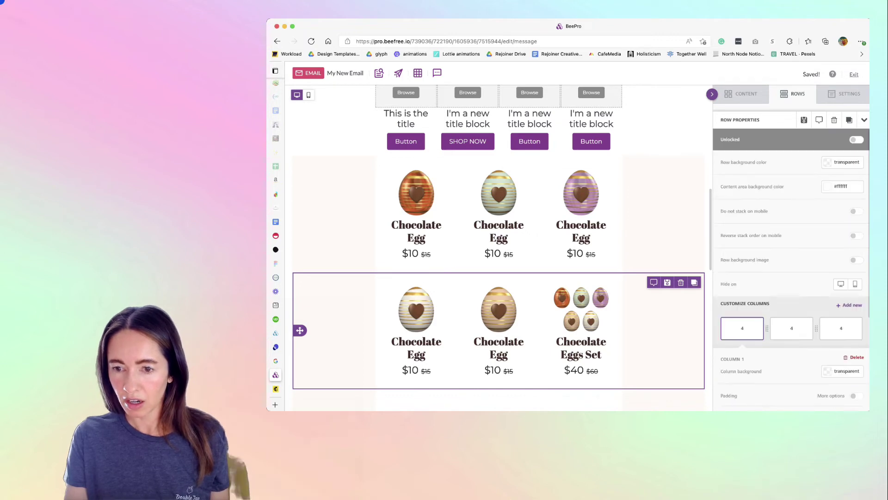
click(856, 211)
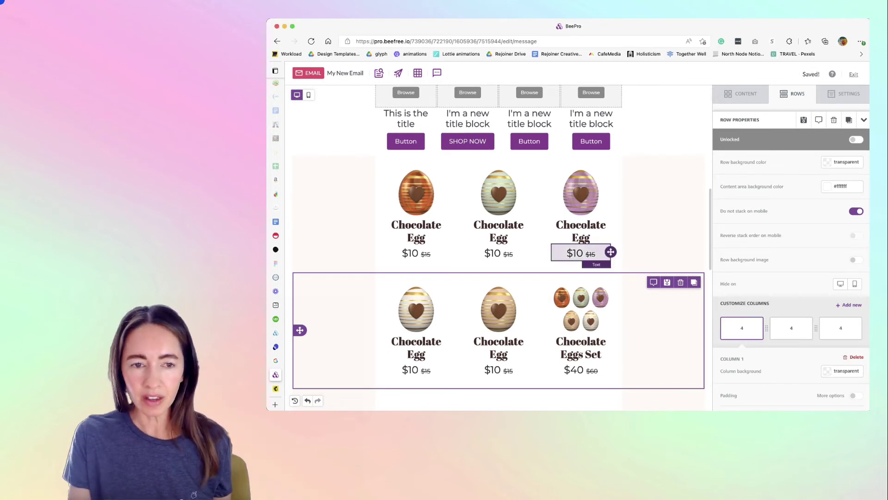
scroll(499, 236, up, 2)
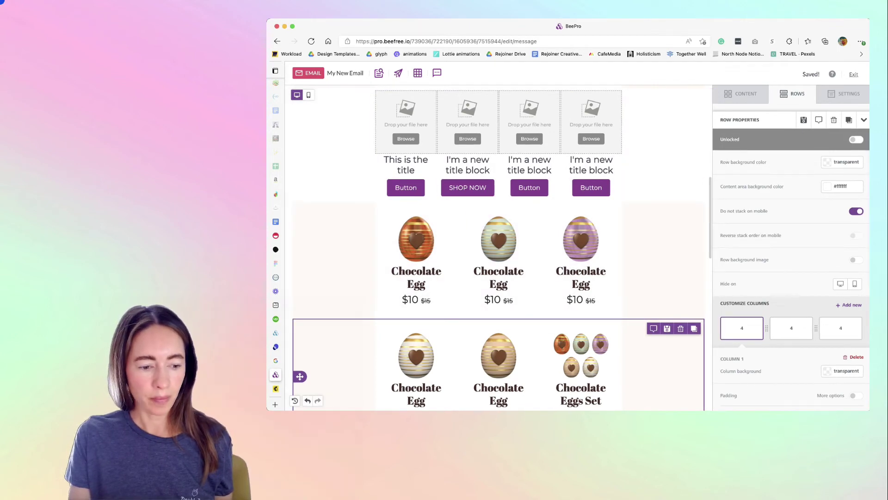
click(276, 388)
scroll(448, 237, down, 10)
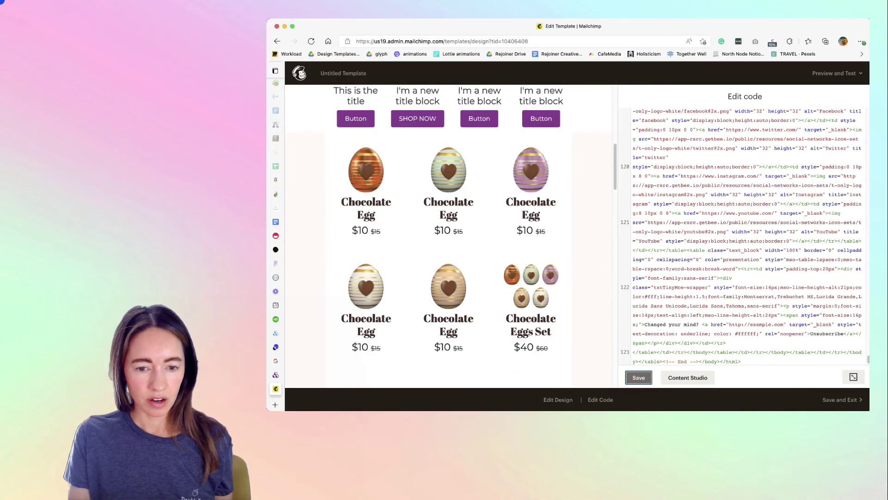
scroll(448, 237, down, 8)
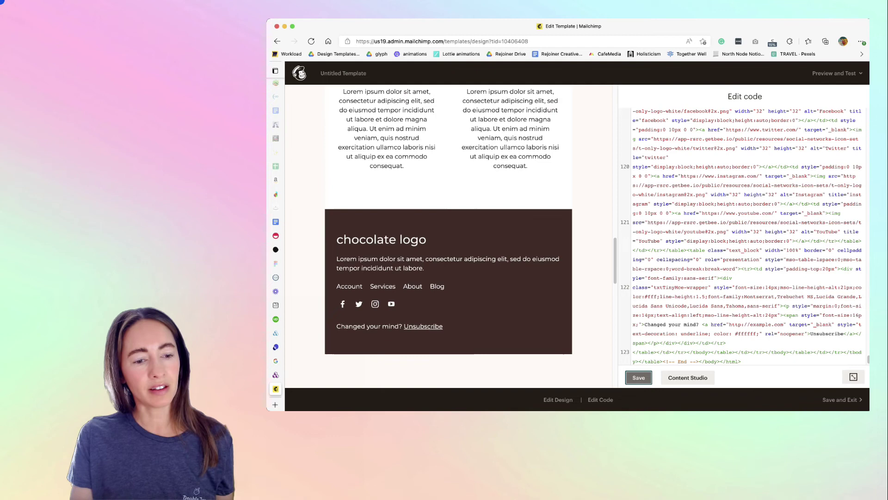
click(275, 375)
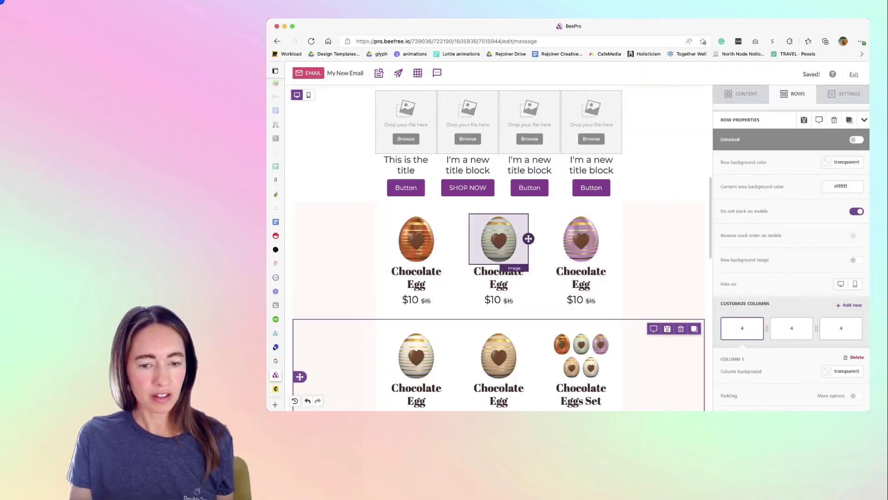
- Switch tabs to bring up the BEE Pro pricing page listing Free, Team and Enterprise plans
click(276, 389)
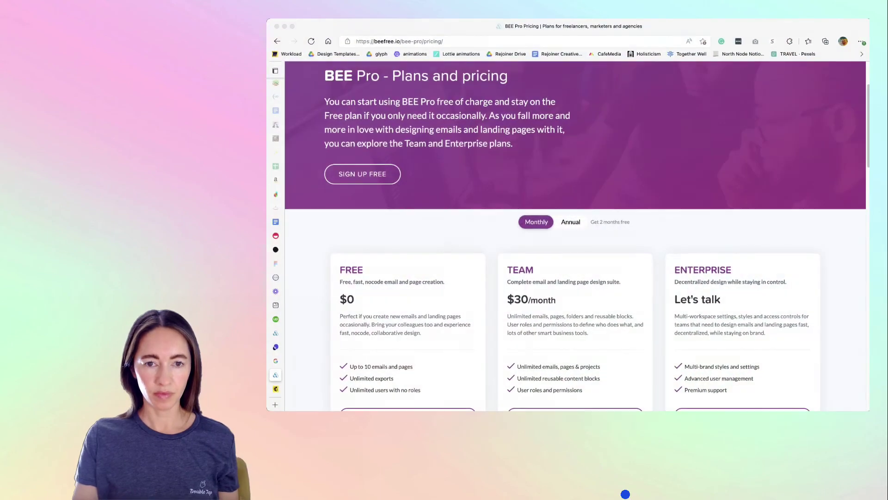
mouse_move(543, 385)
mouse_down()
mouse_move(423, 433)
mouse_move(333, 265)
mouse_move(327, 373)
mouse_move(417, 375)
mouse_move(423, 363)
mouse_move(366, 345)
mouse_move(339, 352)
mouse_move(327, 379)
mouse_move(377, 387)
mouse_move(427, 349)
mouse_move(333, 355)
mouse_move(328, 379)
mouse_move(400, 387)
mouse_up()
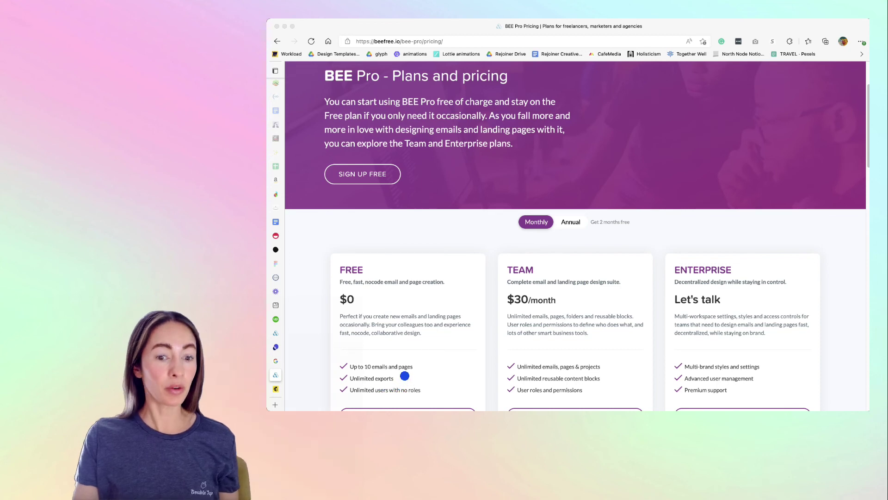
drag(410, 371, 423, 374)
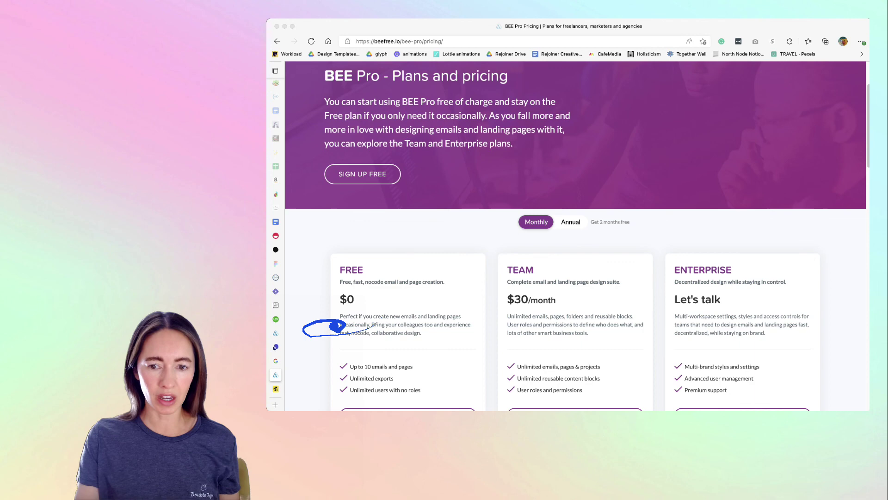
mouse_move(483, 263)
mouse_down()
mouse_move(479, 336)
mouse_move(479, 265)
mouse_move(484, 382)
mouse_move(496, 254)
mouse_move(417, 238)
mouse_move(308, 249)
mouse_move(309, 381)
mouse_move(321, 214)
mouse_move(485, 241)
mouse_move(484, 369)
mouse_up()
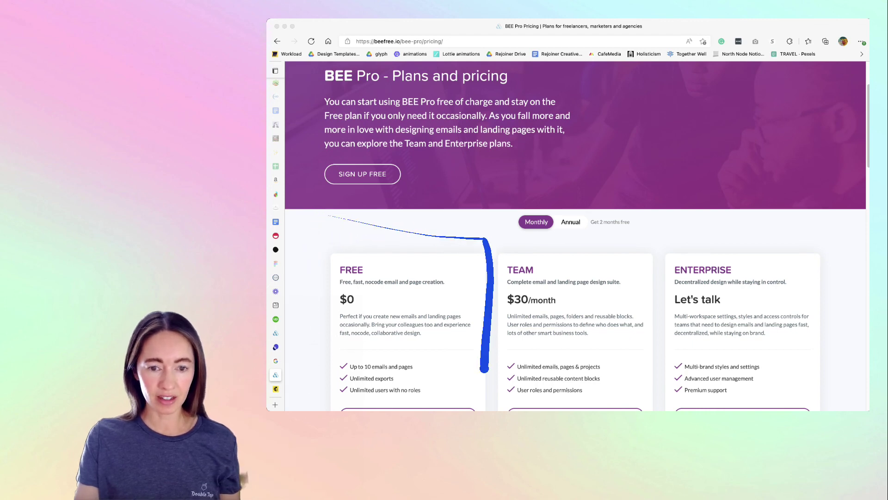